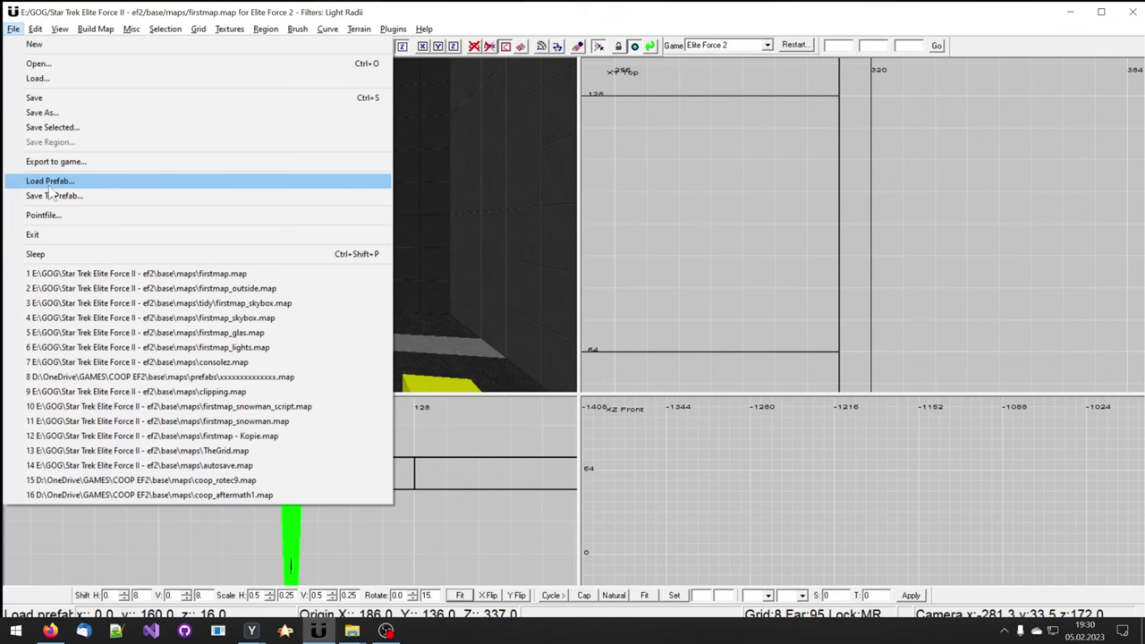
- Load the light-019 angled square street lantern prefab and move it inside the room beside the staff
click(49, 182)
click(537, 288)
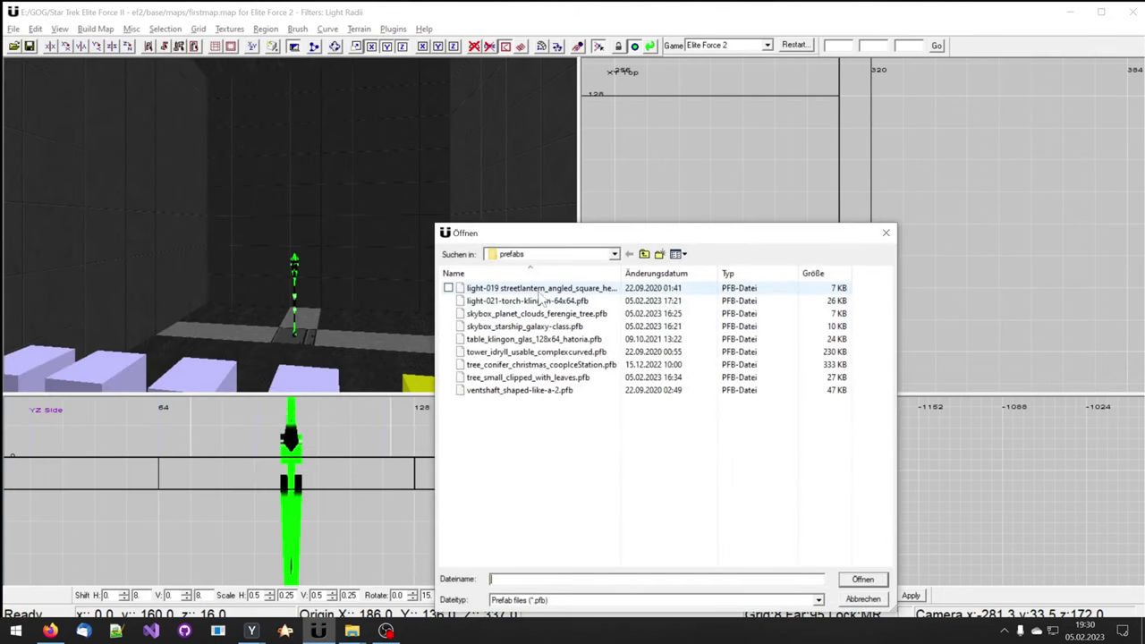
click(854, 581)
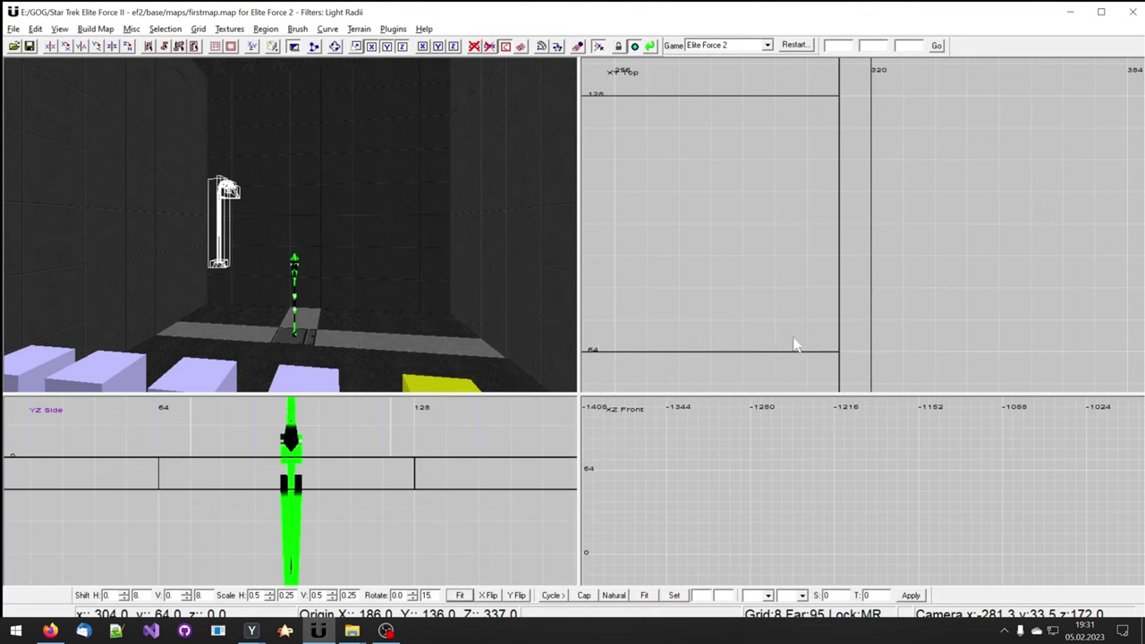
scroll(884, 197, down, 5)
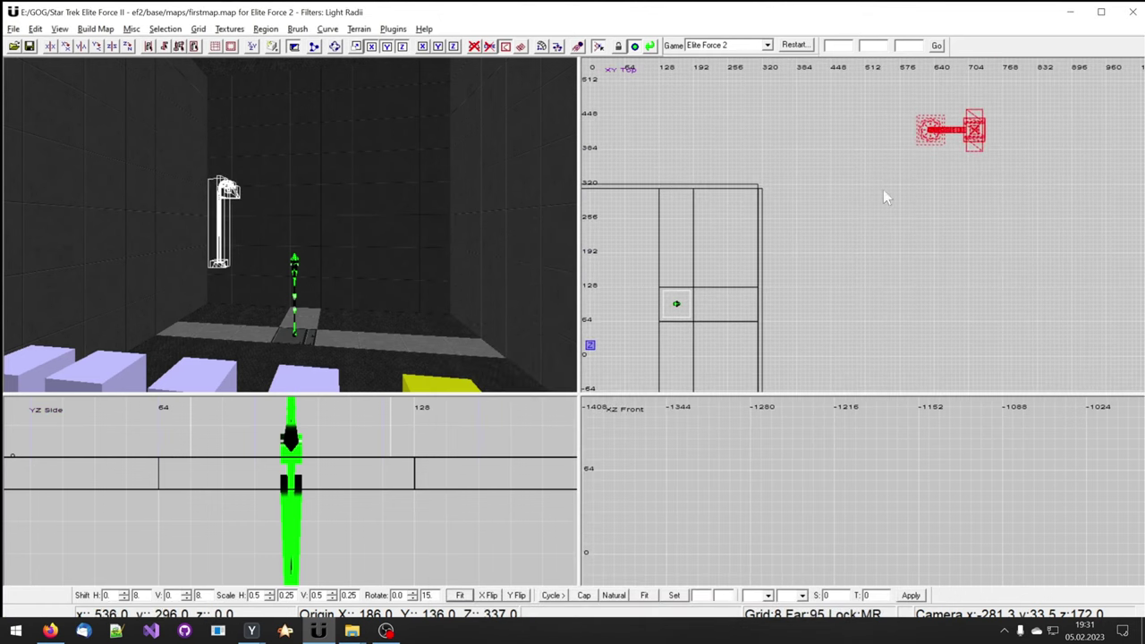
drag(937, 133, 707, 295)
scroll(706, 295, up, 5)
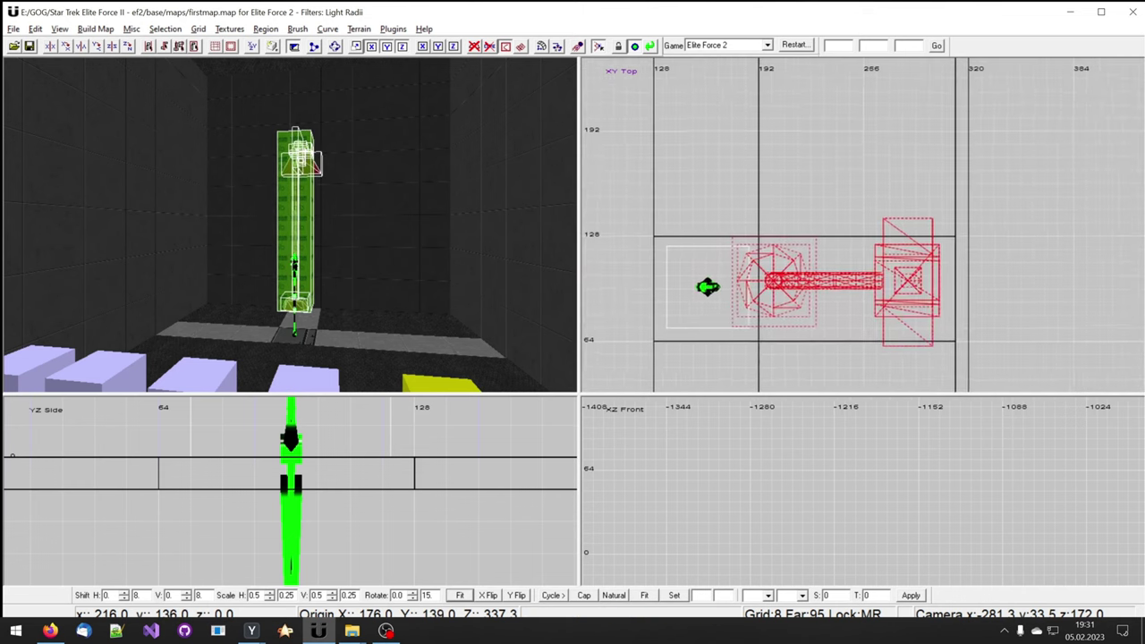
drag(787, 250, 803, 262)
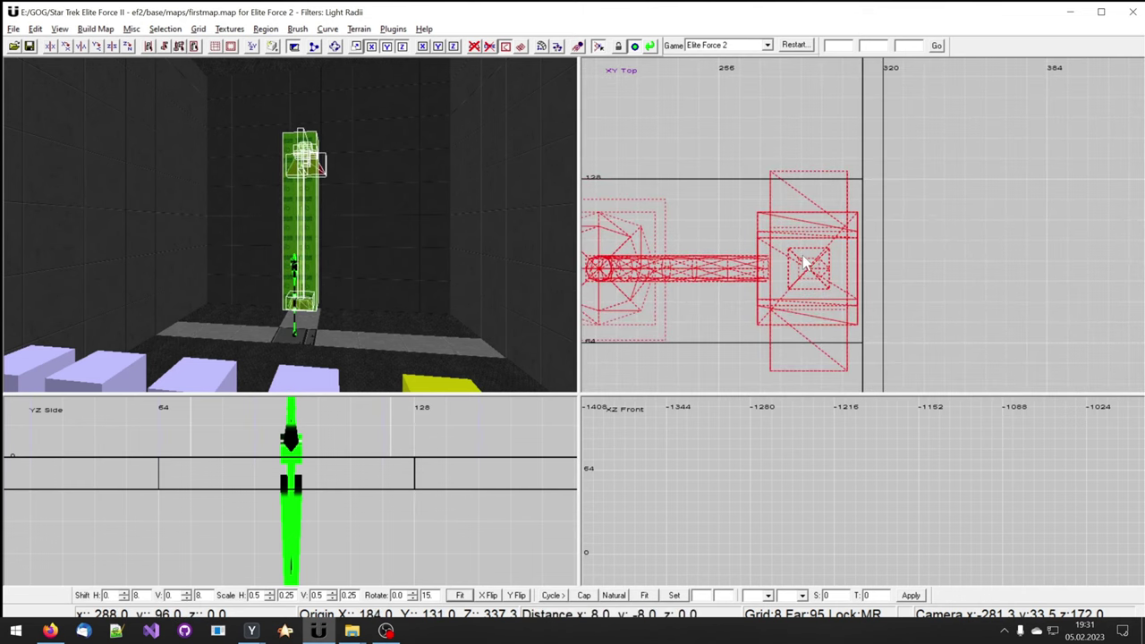
- Set the grid to 1 and nudge the street lantern until its lamp head meets the room's wall line
key(1)
scroll(805, 261, up, 4)
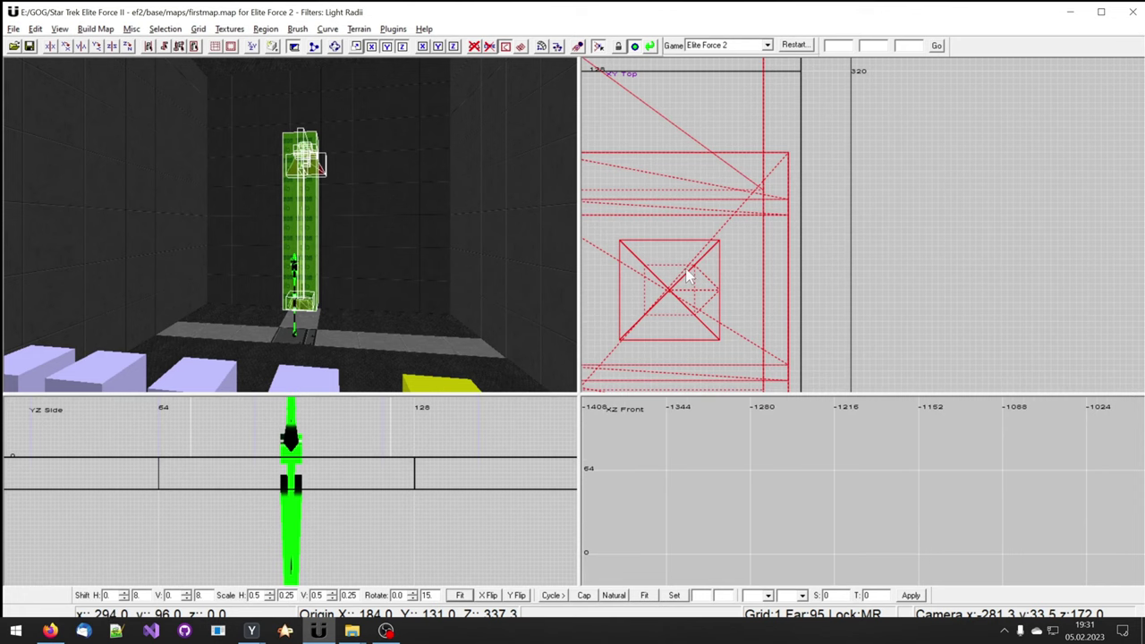
drag(688, 275, 700, 263)
mouse_move(701, 263)
right_down()
mouse_move(690, 82)
mouse_move(697, 252)
right_up()
scroll(697, 252, down, 5)
scroll(697, 252, up, 1)
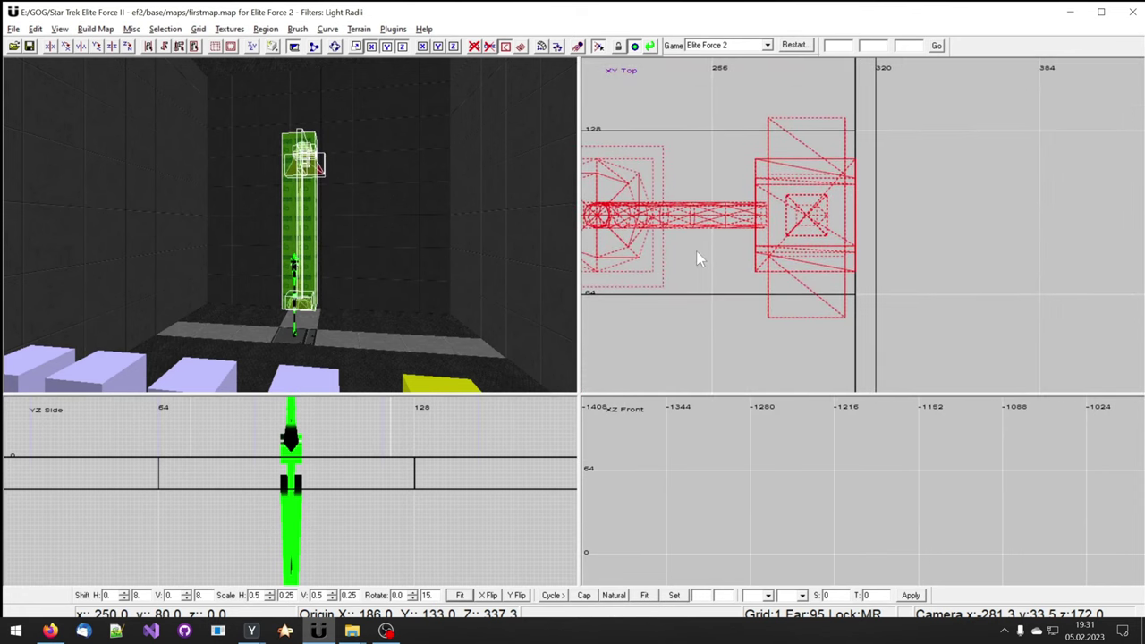
scroll(701, 259, up, 5)
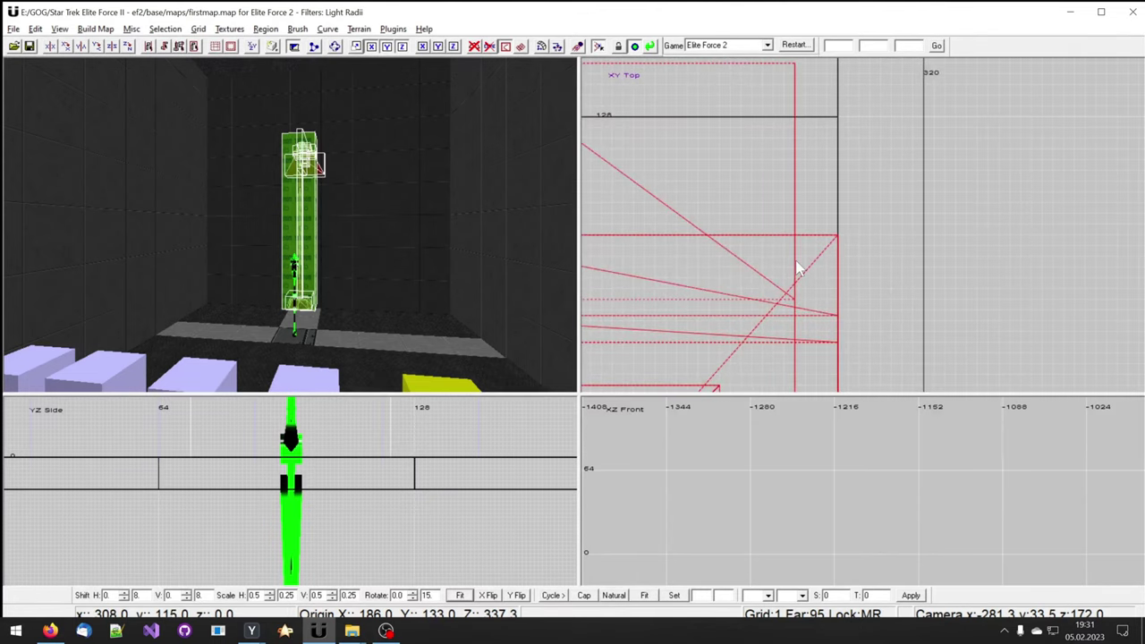
mouse_move(799, 268)
mouse_down()
mouse_move(792, 244)
mouse_move(796, 255)
mouse_up()
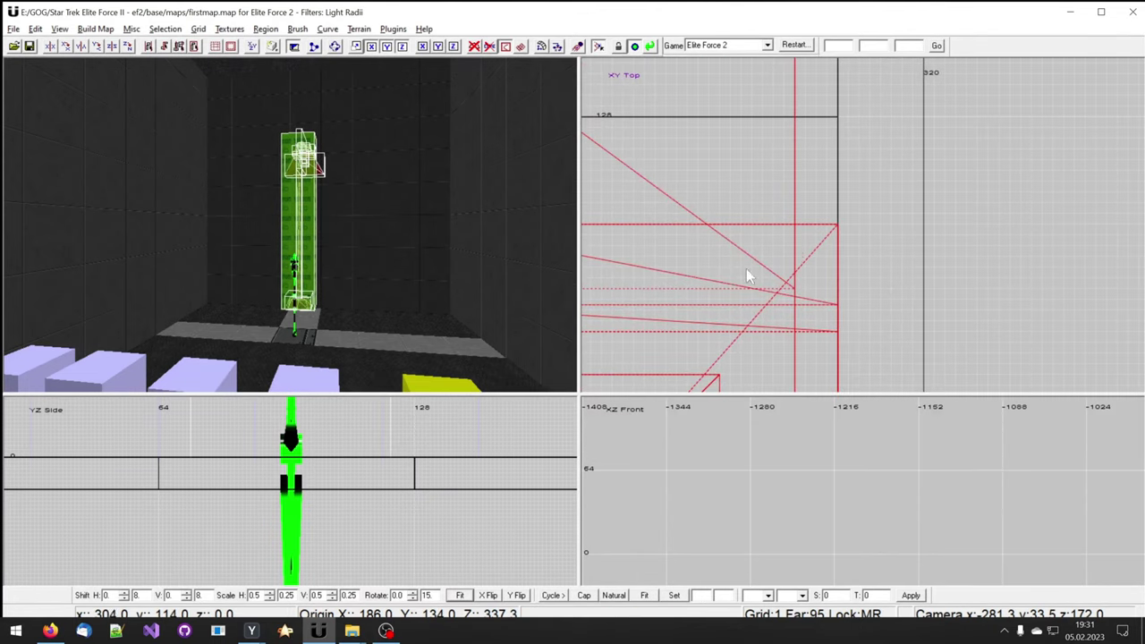
- Rotate the street lantern 180 degrees about the z-axis so its arm points away from the wall
key(Up)
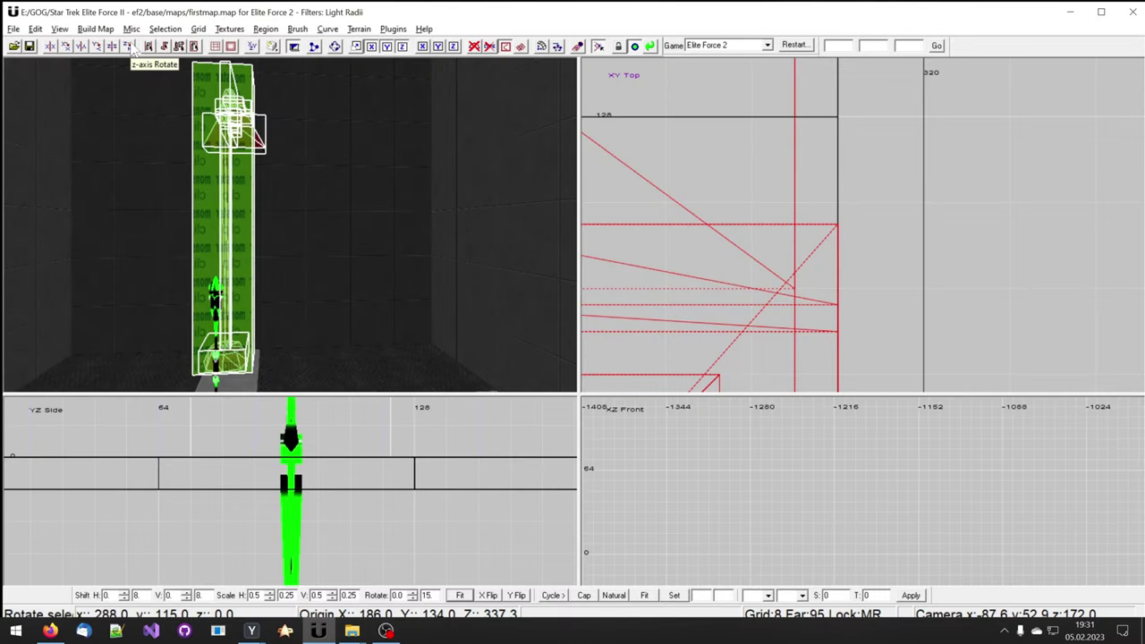
click(130, 44)
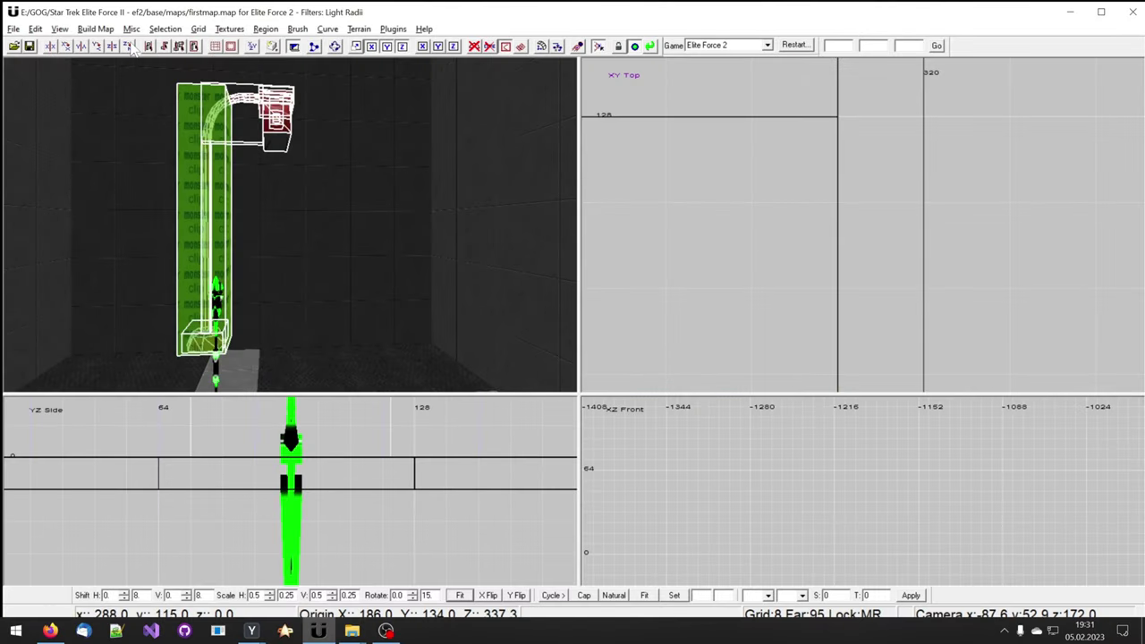
click(130, 45)
right_drag(923, 202, 1002, 97)
scroll(930, 206, down, 7)
scroll(902, 215, up, 4)
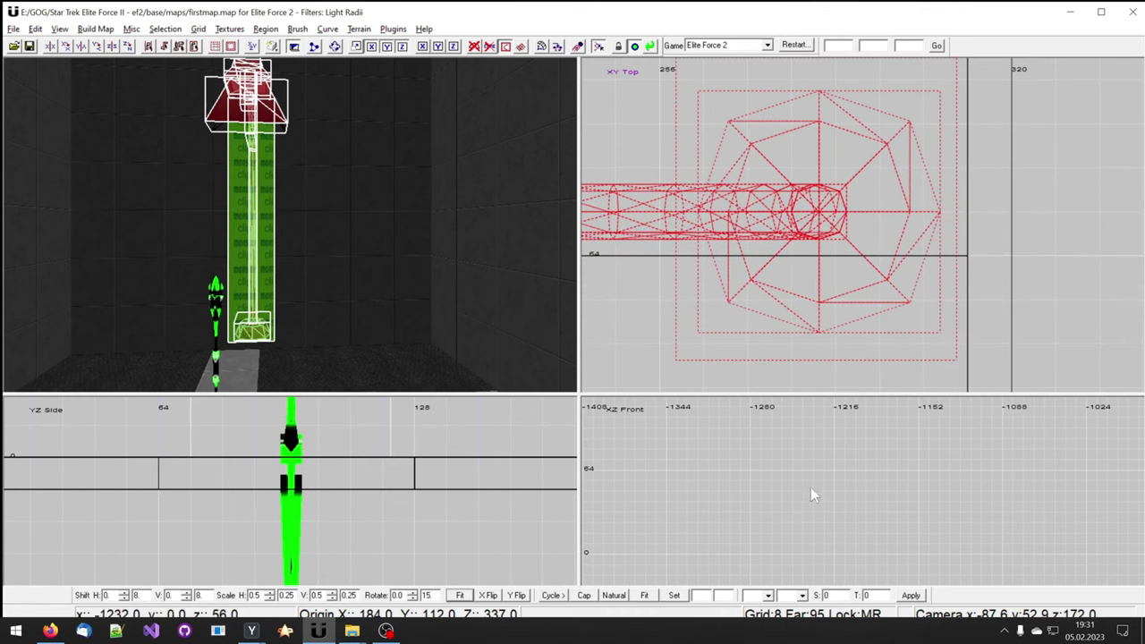
- Lower the street lantern in the front view until its base stands on the floor at height 0
right_drag(415, 357, 376, 357)
scroll(854, 501, down, 8)
right_drag(854, 501, 631, 524)
scroll(800, 528, up, 6)
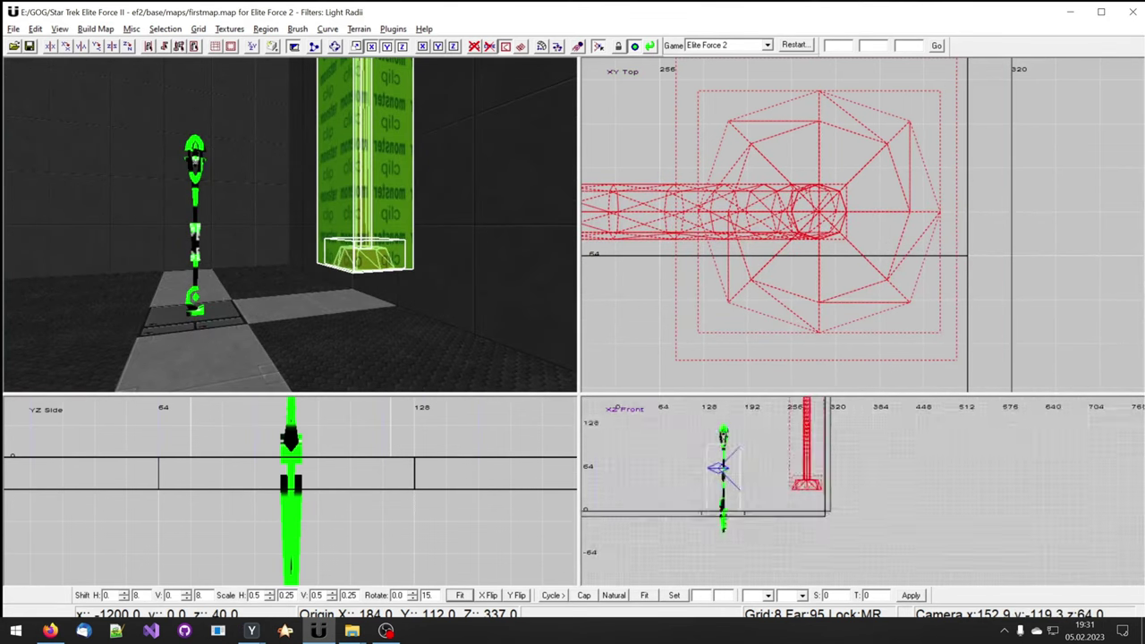
scroll(800, 495, up, 9)
drag(879, 457, 879, 577)
right_drag(879, 577, 854, 401)
right_drag(839, 444, 830, 510)
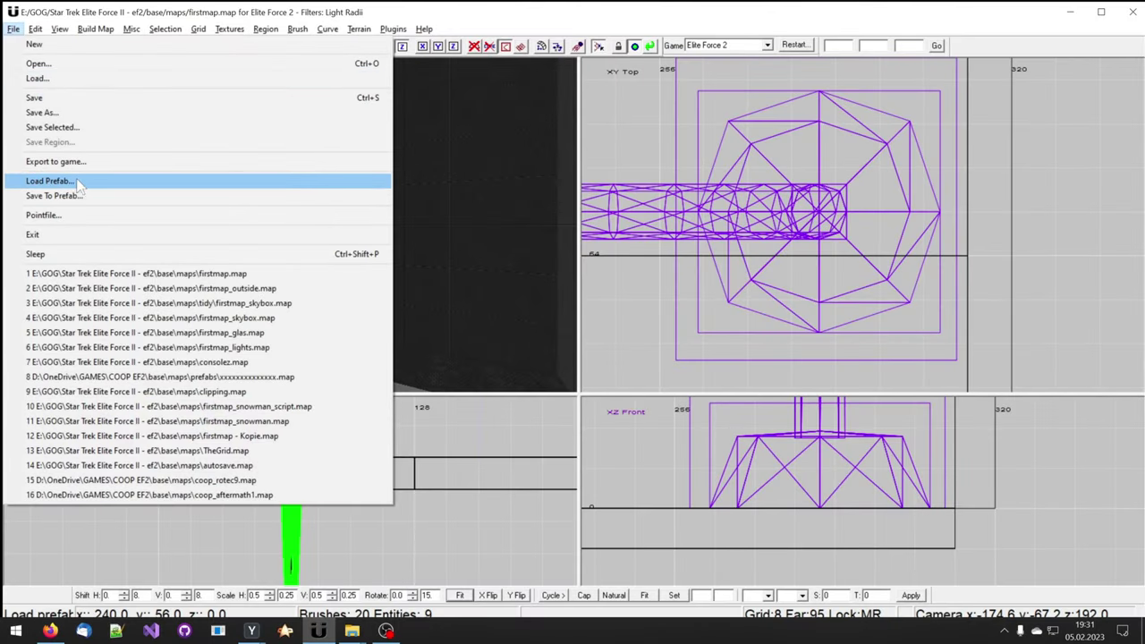
- Load the light-021-torch-klingon-64x64 prefab and move its two torches into the far corner of the room
click(49, 181)
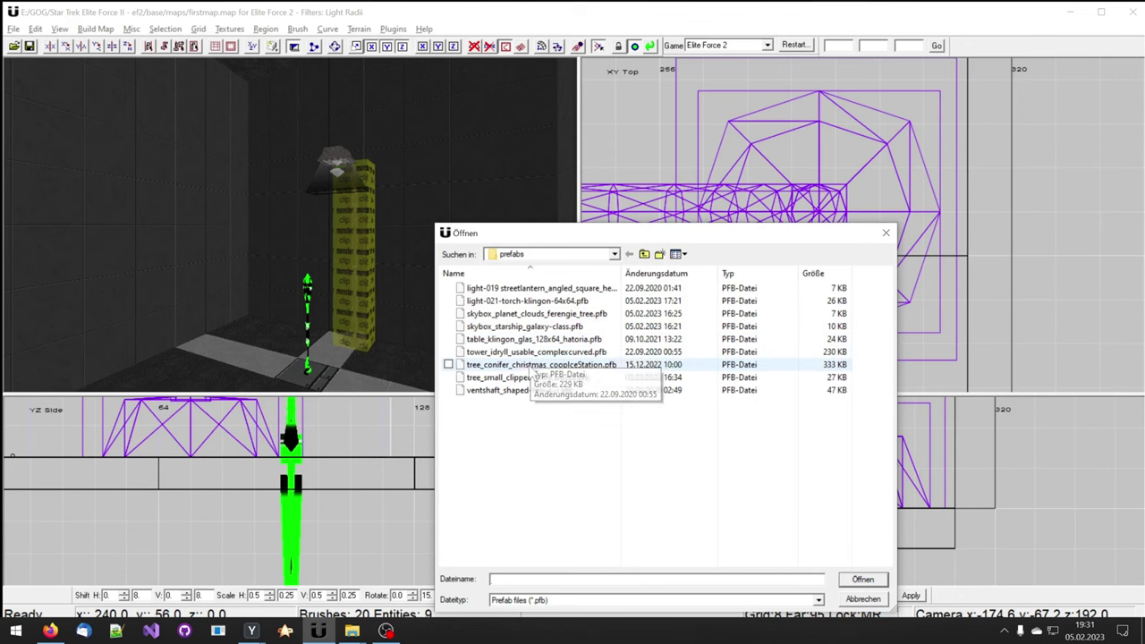
click(516, 303)
click(862, 579)
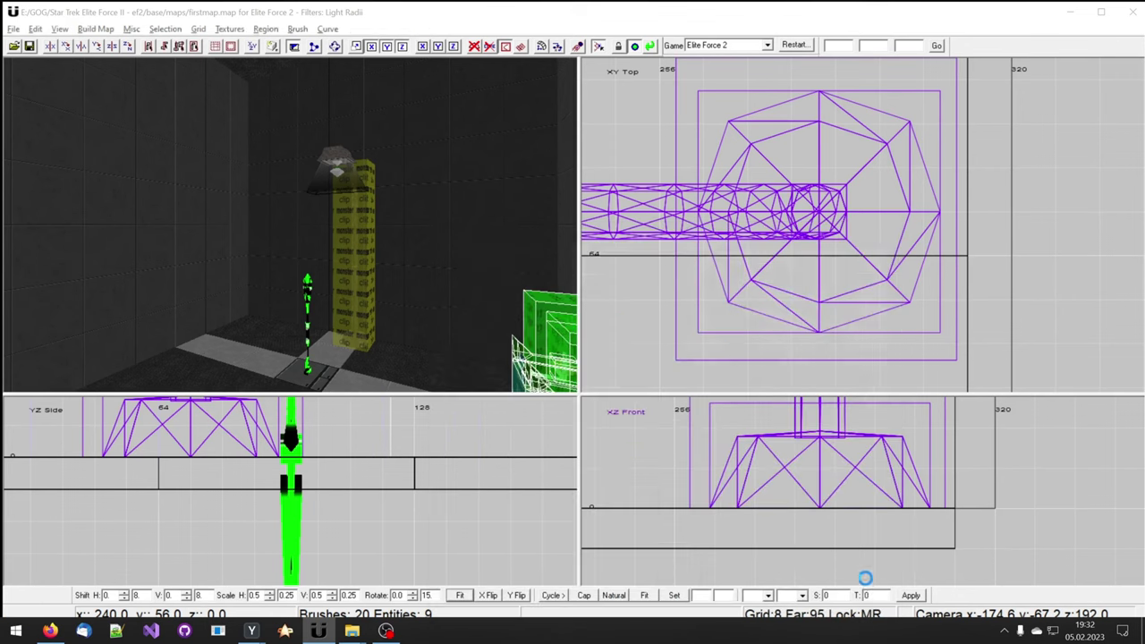
scroll(981, 279, down, 4)
drag(973, 284, 748, 131)
scroll(753, 161, up, 6)
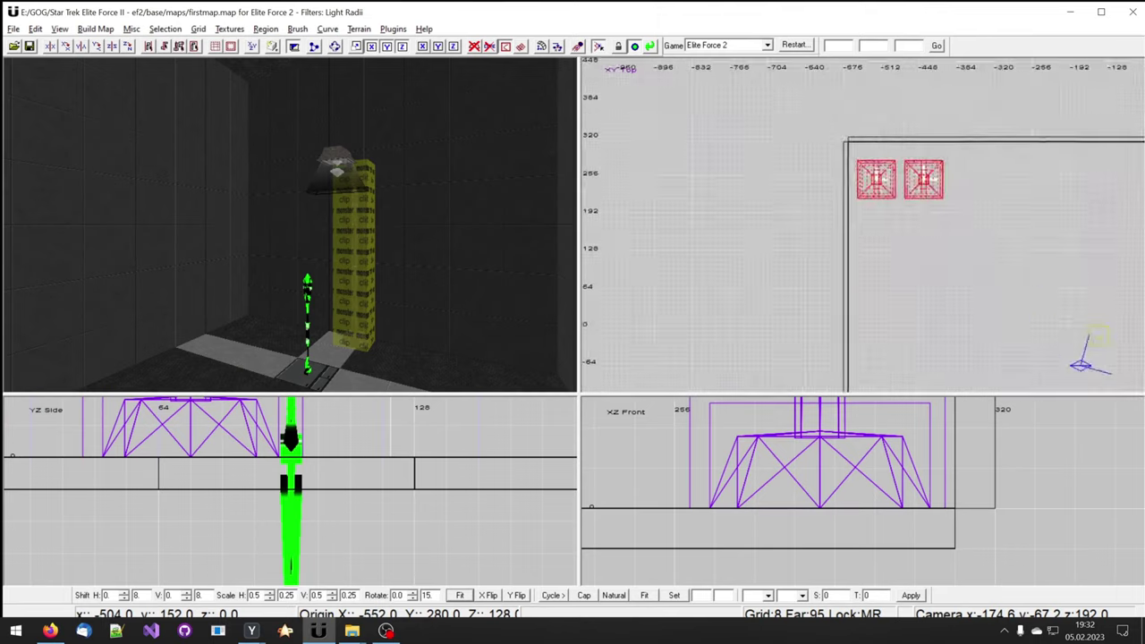
drag(809, 204, 819, 190)
- Select all parts of one Klingon torch and move it along the wall to the room's opposite corner
mouse_move(306, 228)
right_down()
mouse_move(317, 252)
mouse_move(358, 277)
right_up()
key(Escape)
shift+click(412, 319)
shift+click(419, 243)
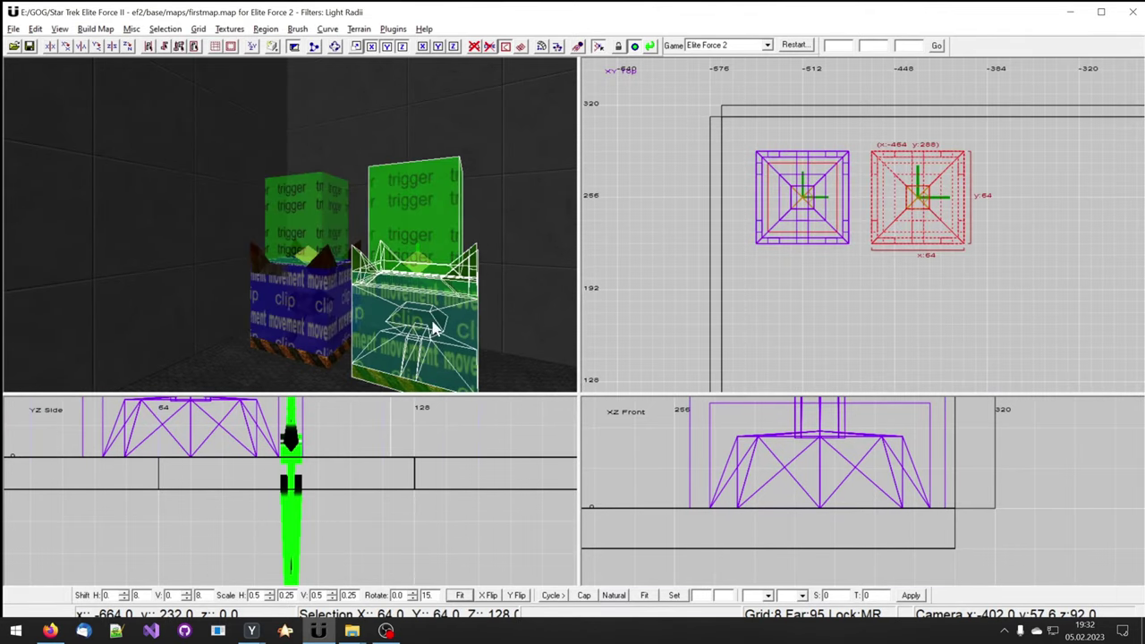
right_drag(435, 326, 376, 241)
shift+click(382, 287)
right_drag(383, 297, 386, 306)
scroll(895, 362, down, 6)
mouse_move(902, 366)
right_down()
mouse_move(818, 177)
mouse_move(807, 251)
right_up()
drag(787, 122, 755, 263)
- Fine-position the separated torch near the corner, centred at about y -128, and clear the selection
scroll(754, 263, up, 9)
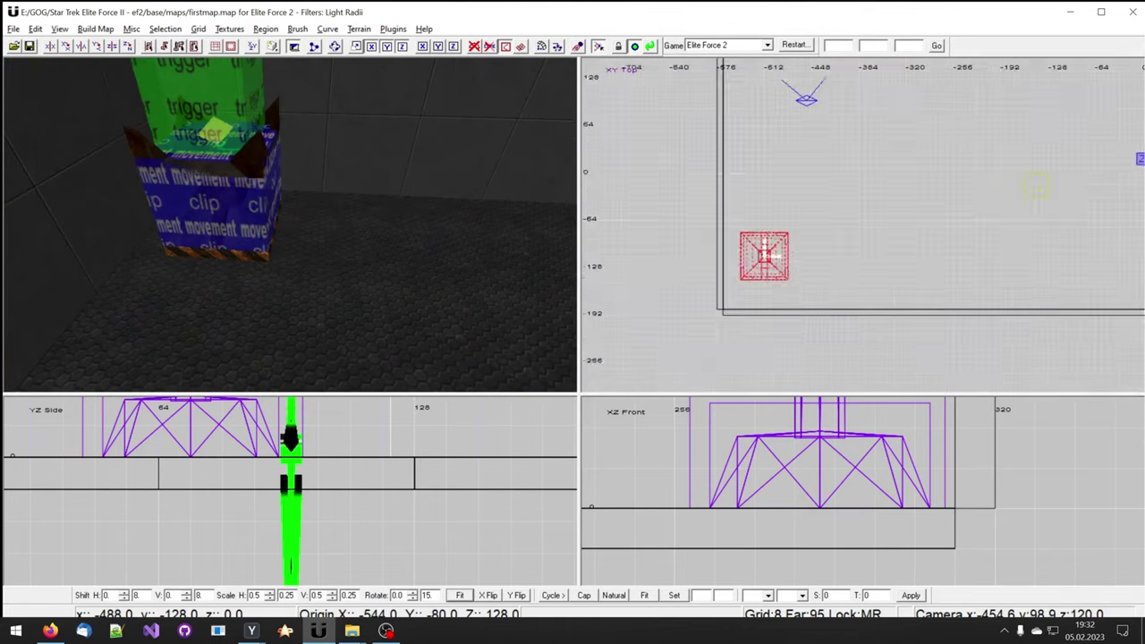
drag(748, 173, 749, 219)
right_drag(296, 214, 273, 211)
key(Down)
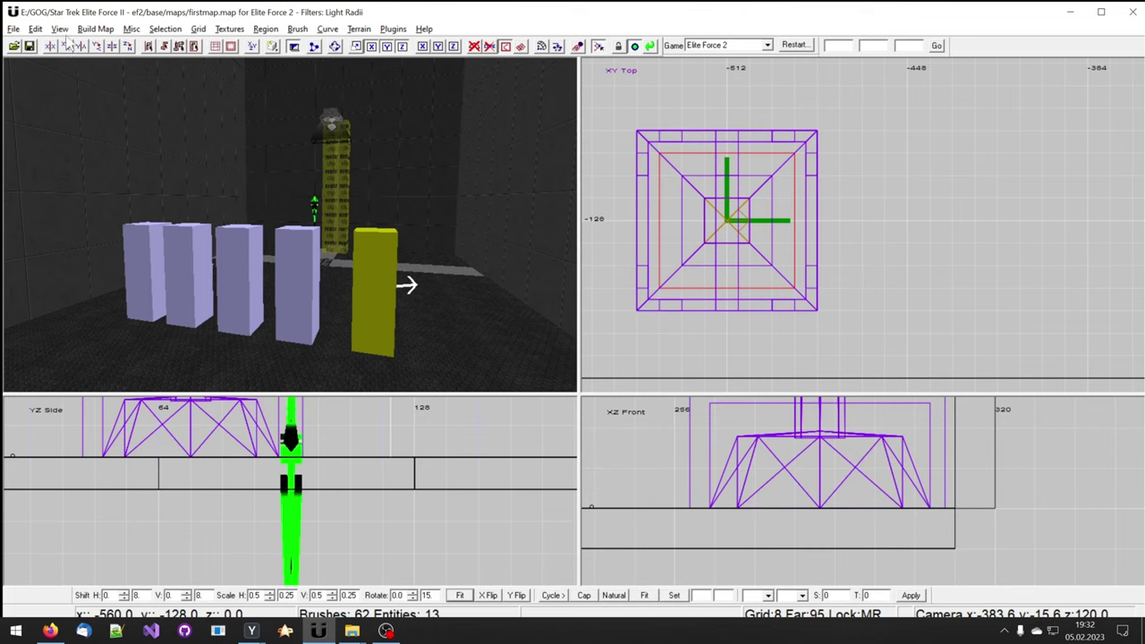
- Build the map with Full Compile (BSP,VIS,LIGHT -extra)
click(103, 29)
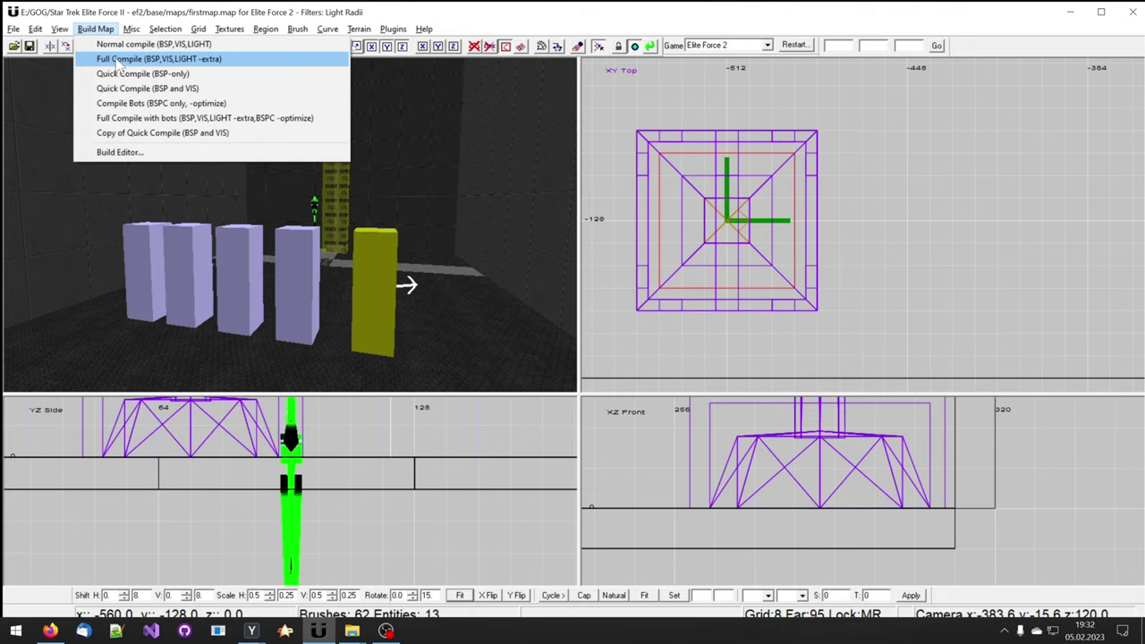
click(116, 62)
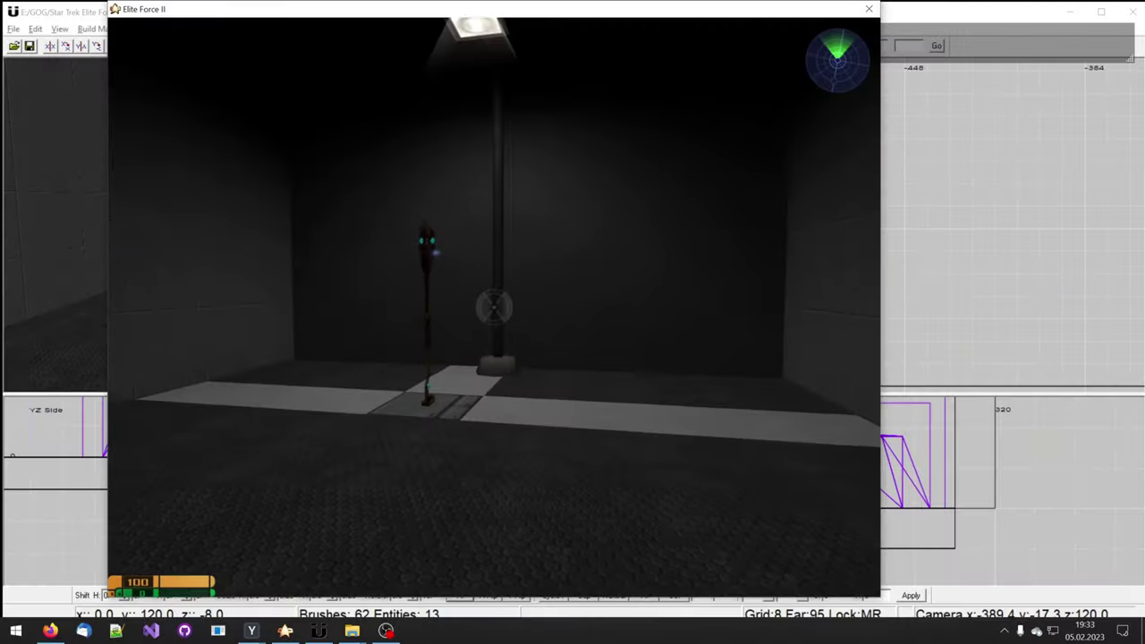
- Walk through the compiled map in Elite Force II and examine the street lantern and both torches
key(w)
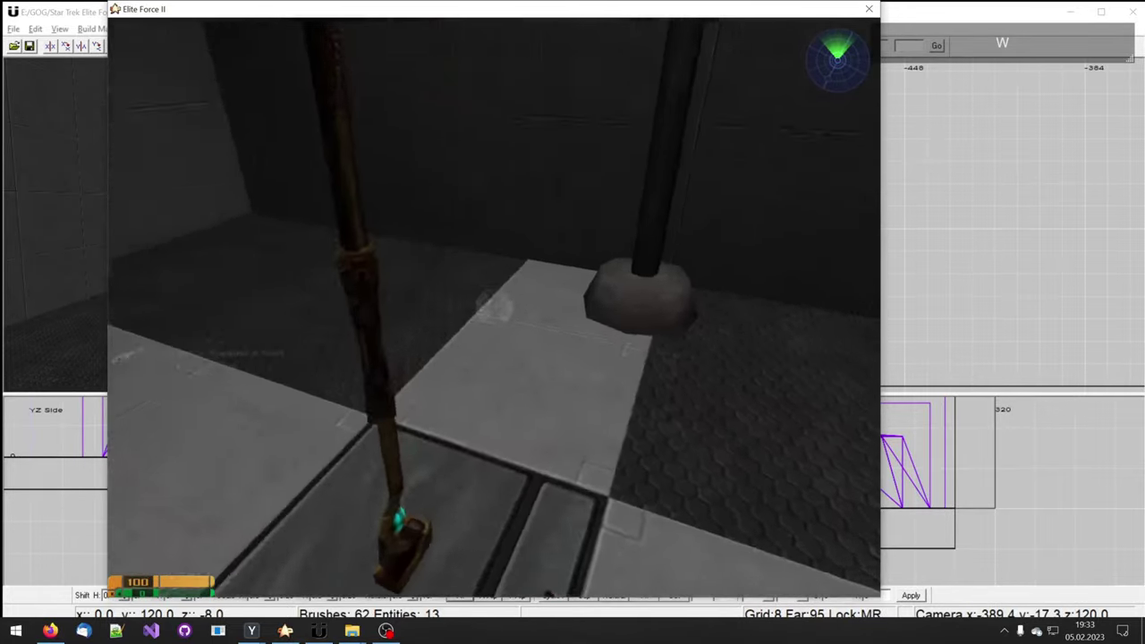
key(a)
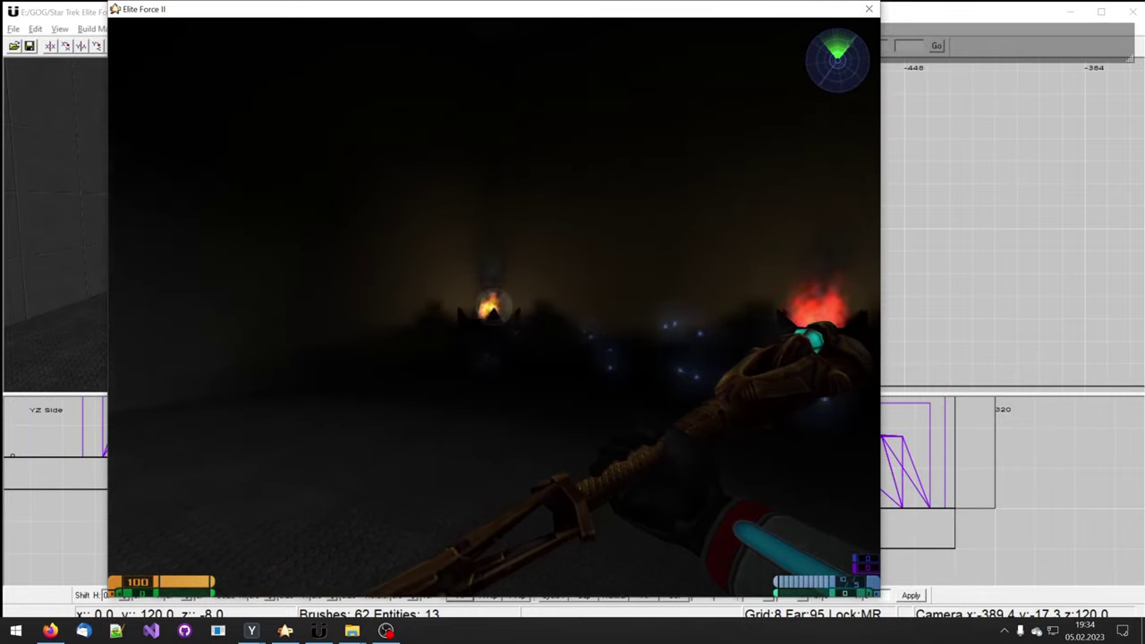
key(a)
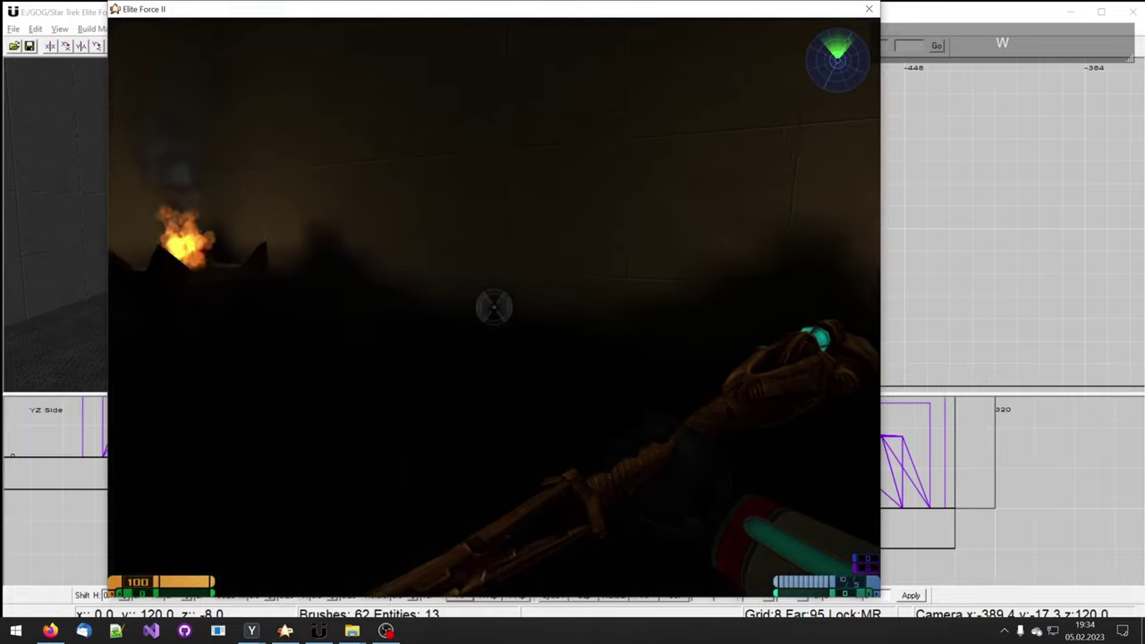
key(w)
key(w)
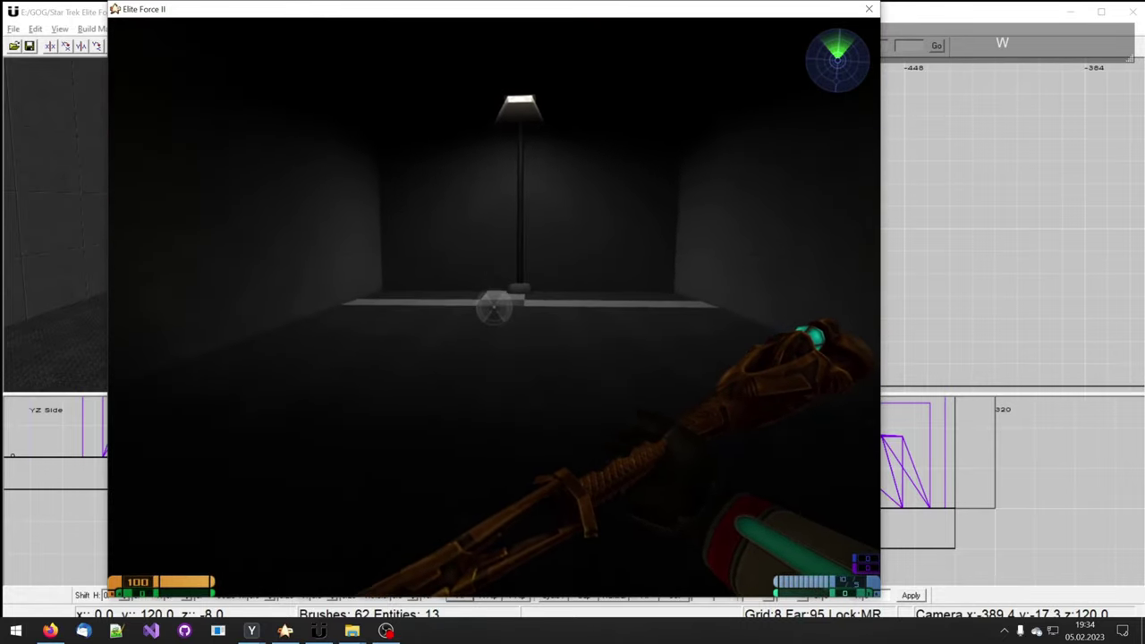
key(s)
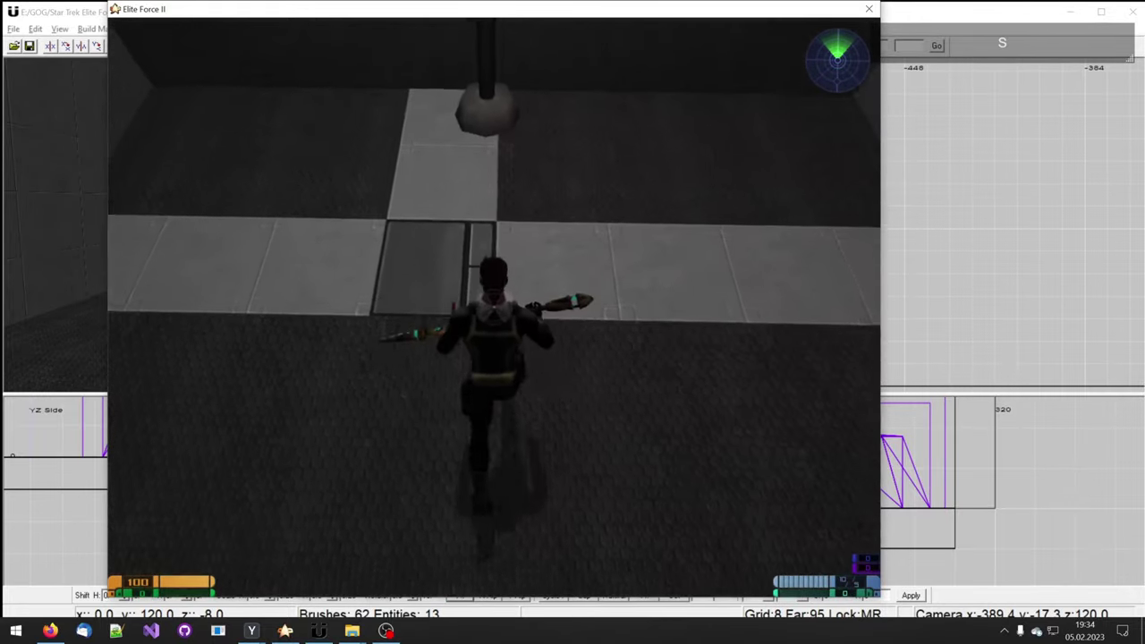
key(w+d)
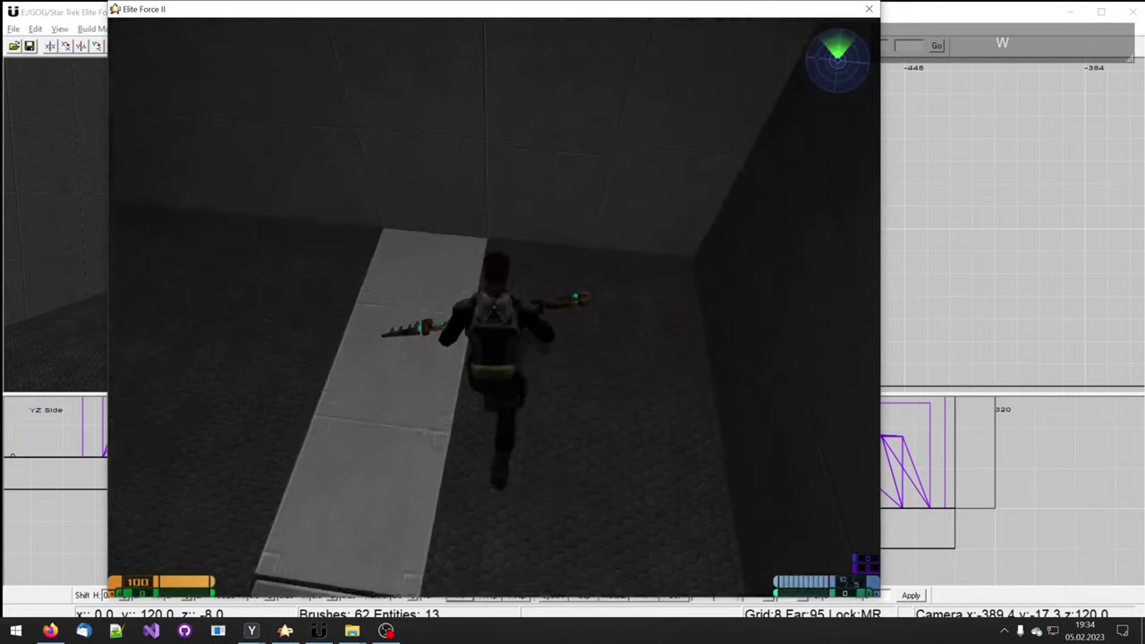
key(w)
key(w)
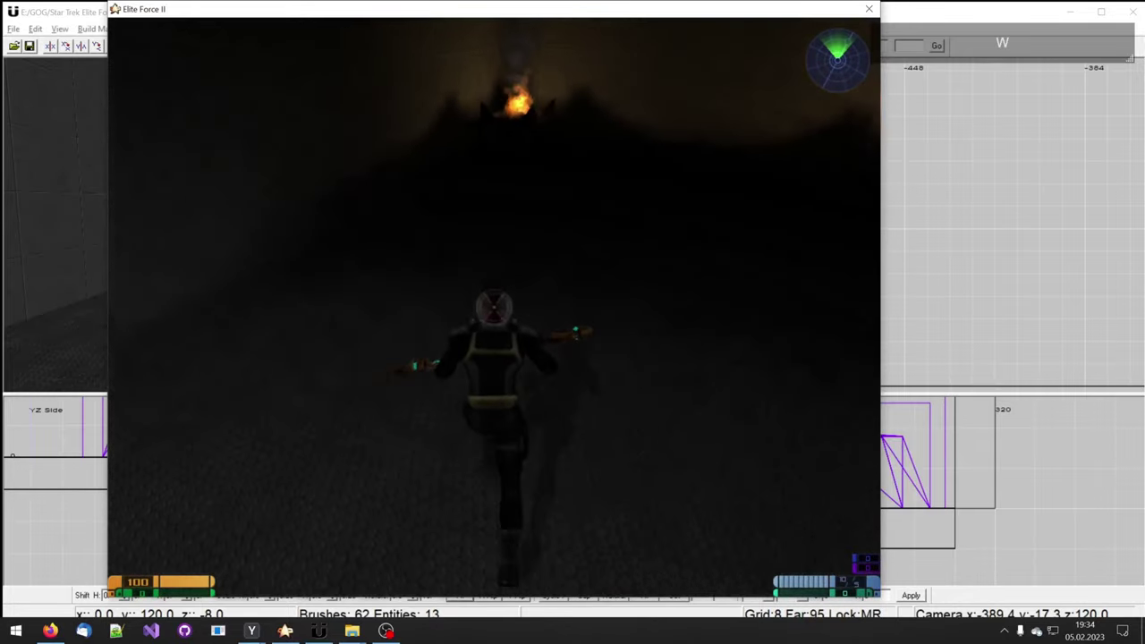
key(w)
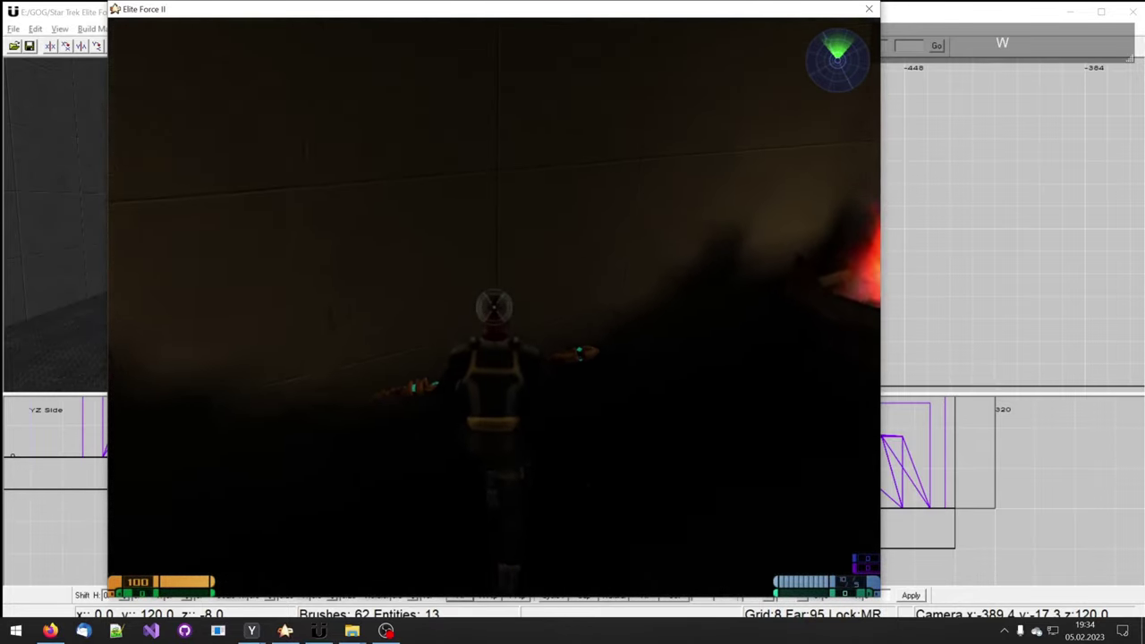
- Jump into the torch fire in the game to test whether it hurts the player
key(space)
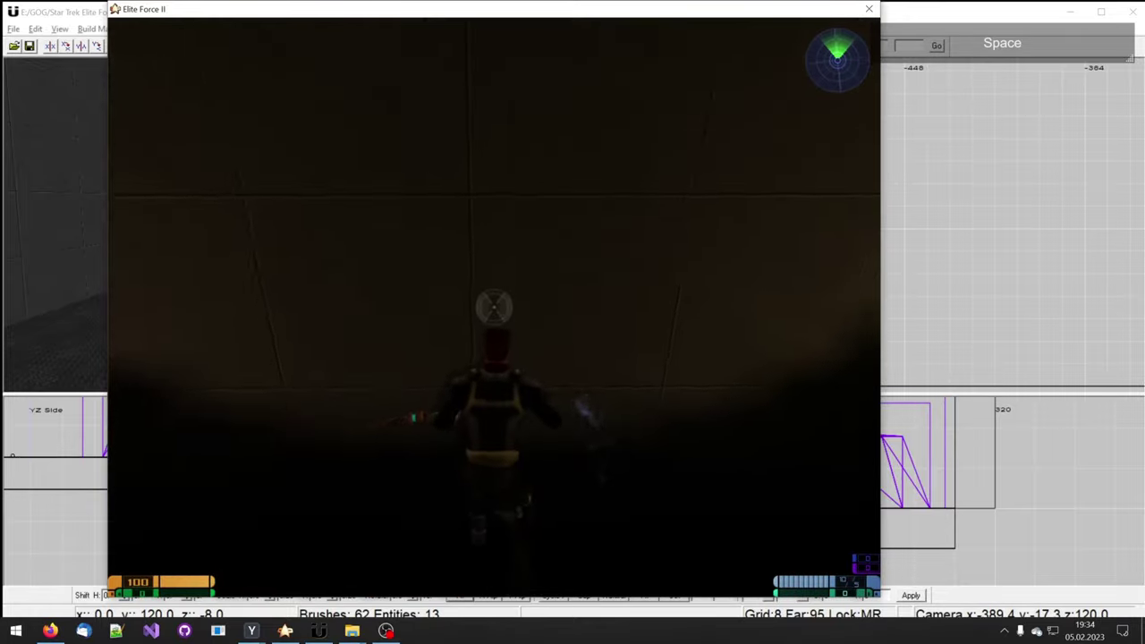
key(ctrl)
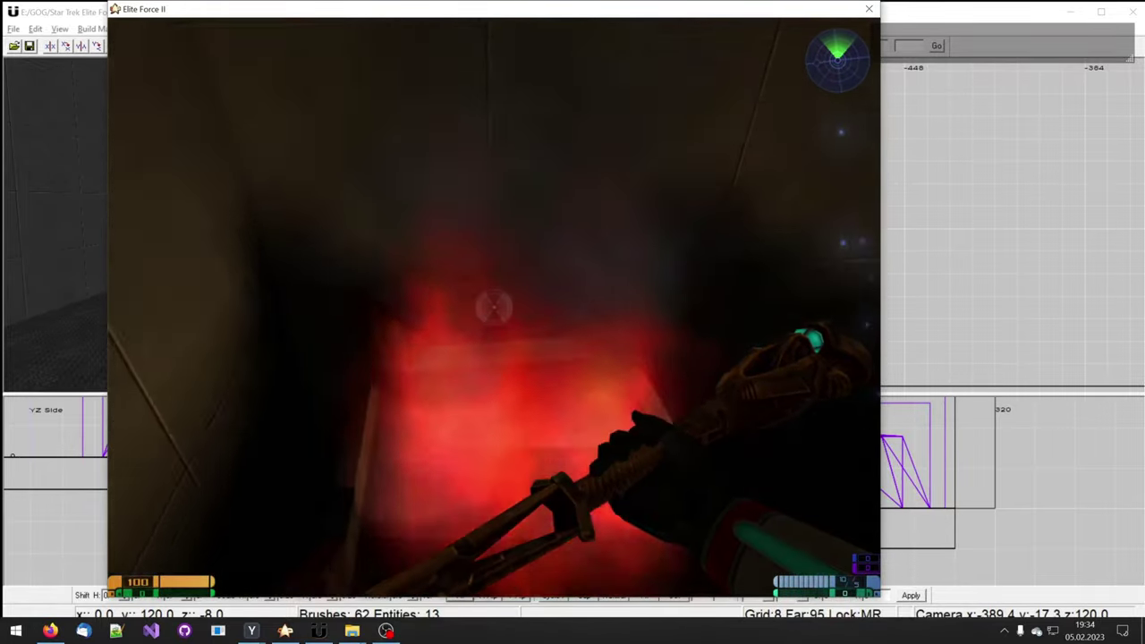
key(space)
key(ctrl+w)
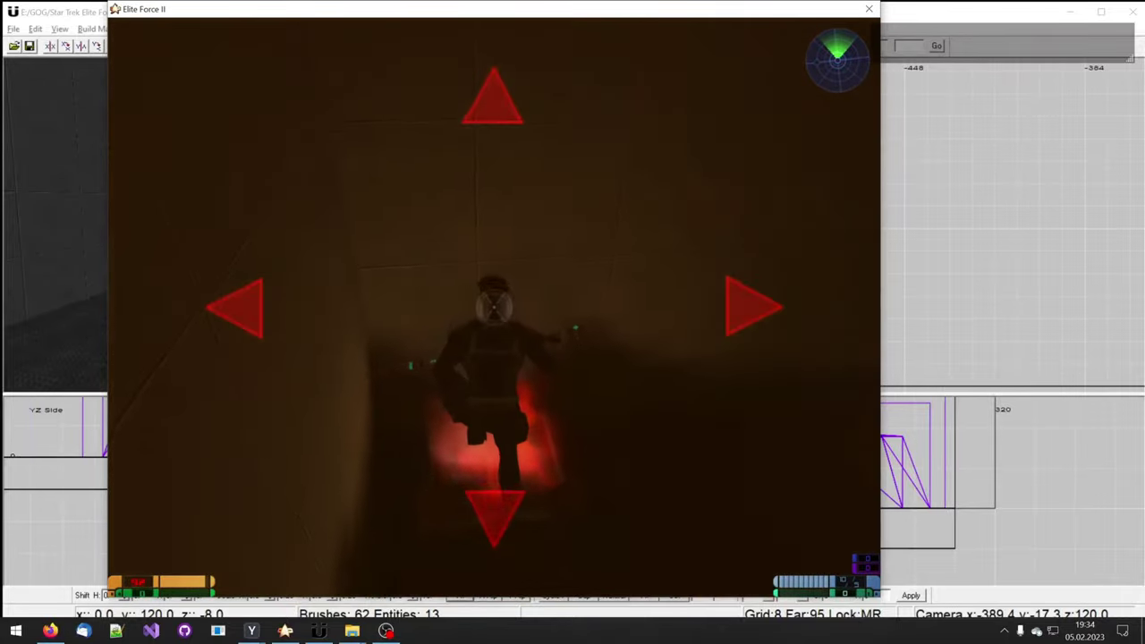
key(w)
key(ctrl)
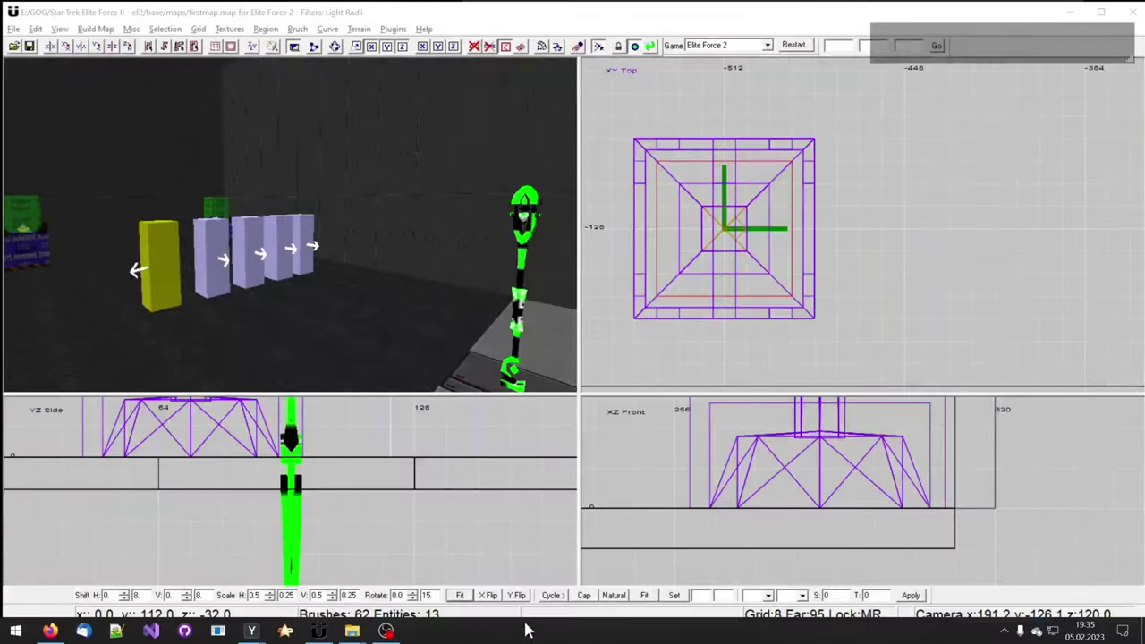
- Select the yellow box entity, the row of lavender box entities, the green torch and the light floor brushes around it
shift+click(157, 252)
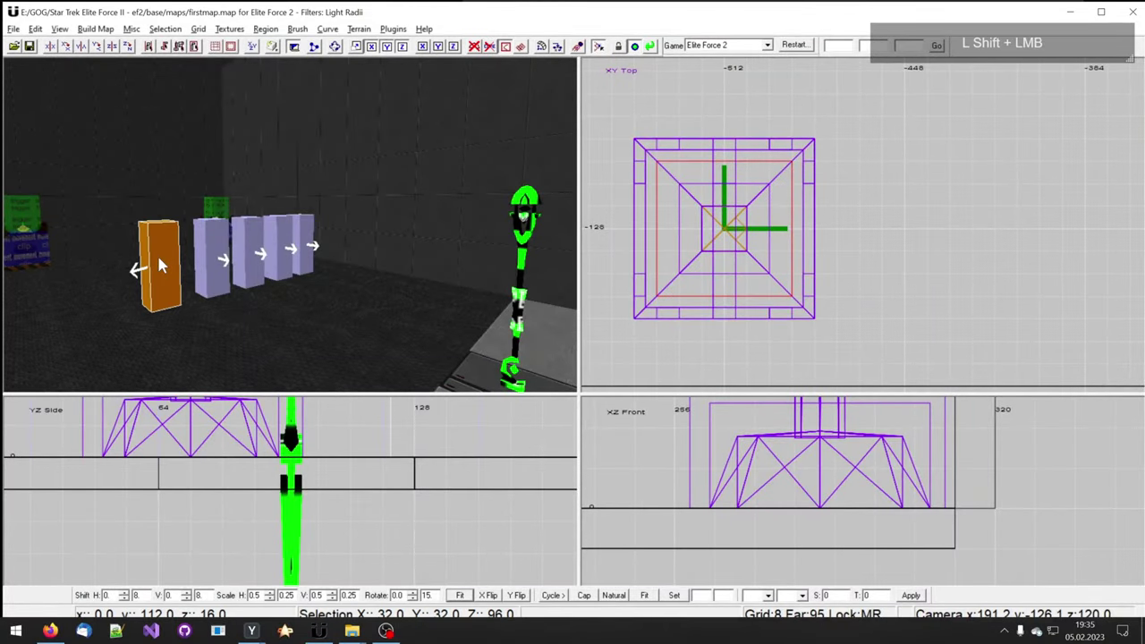
shift+click(210, 264)
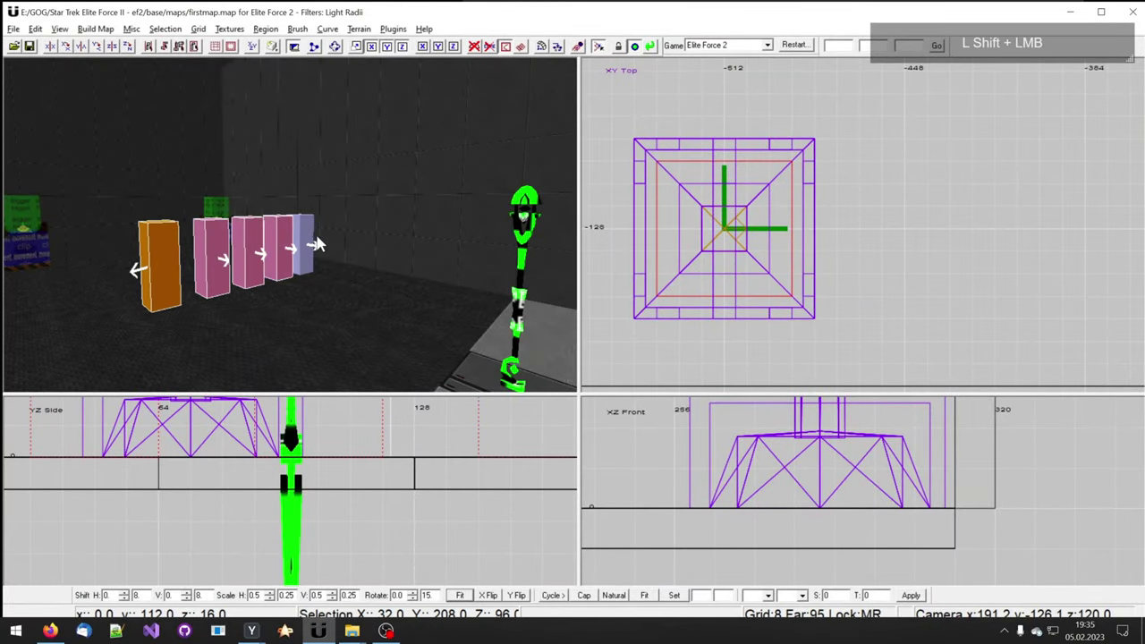
right_drag(302, 237, 333, 256)
shift+right_drag(348, 296, 348, 301)
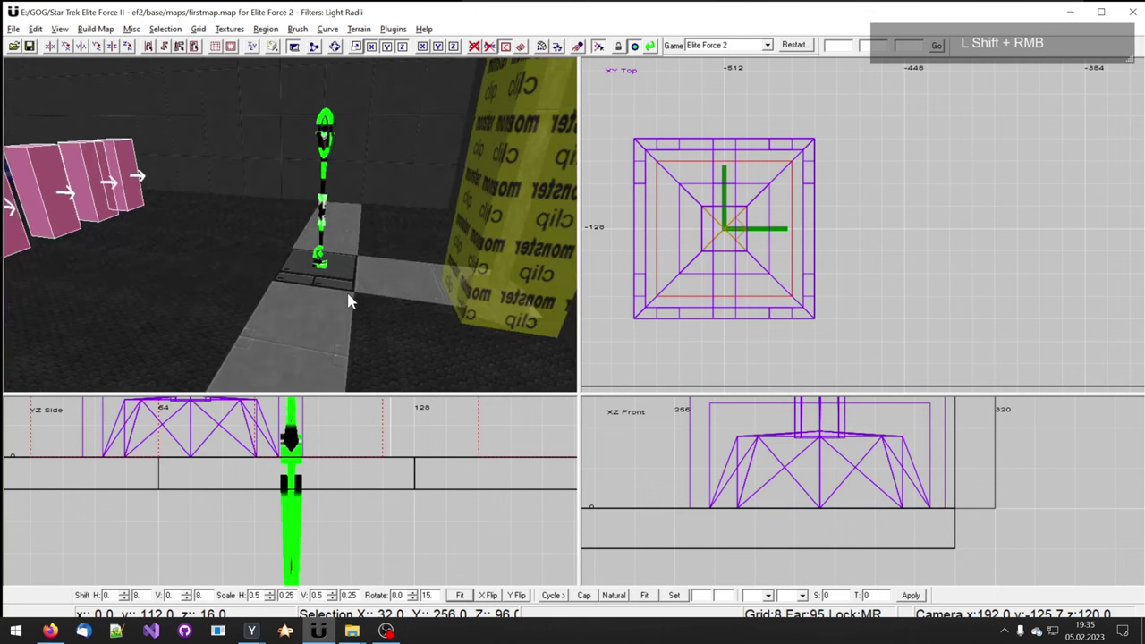
shift+click(323, 243)
shift+right_drag(324, 243, 327, 244)
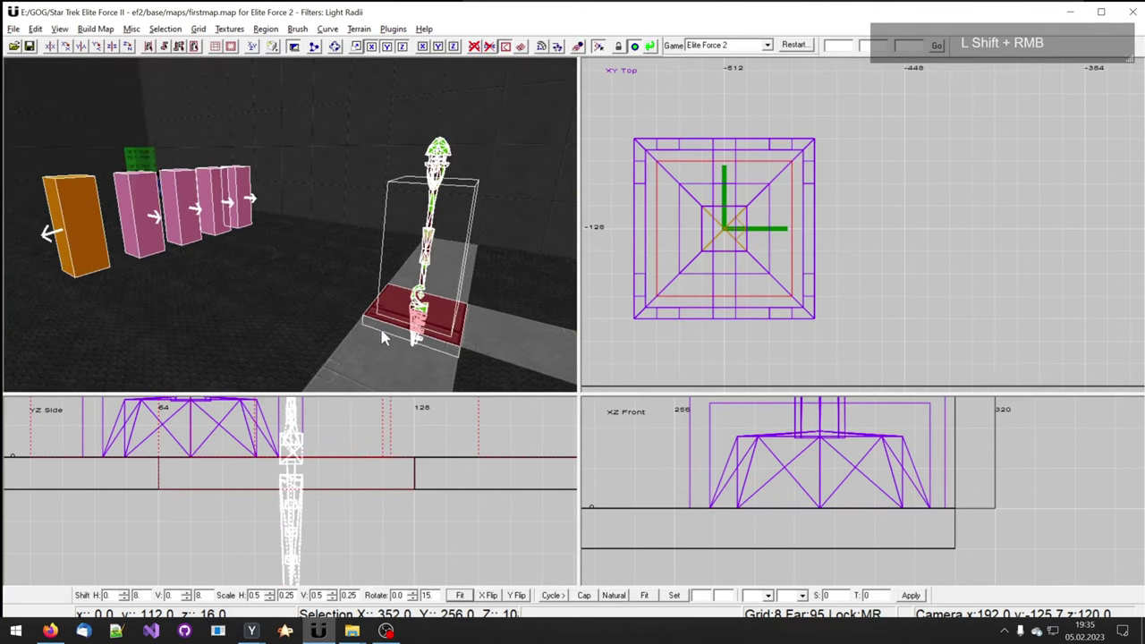
shift+click(383, 335)
shift+click(495, 323)
right_drag(495, 324, 431, 278)
- Save the selected entities and brushes as the prefab test_prefab_123 in the prefabs folder and clear the selection
click(13, 28)
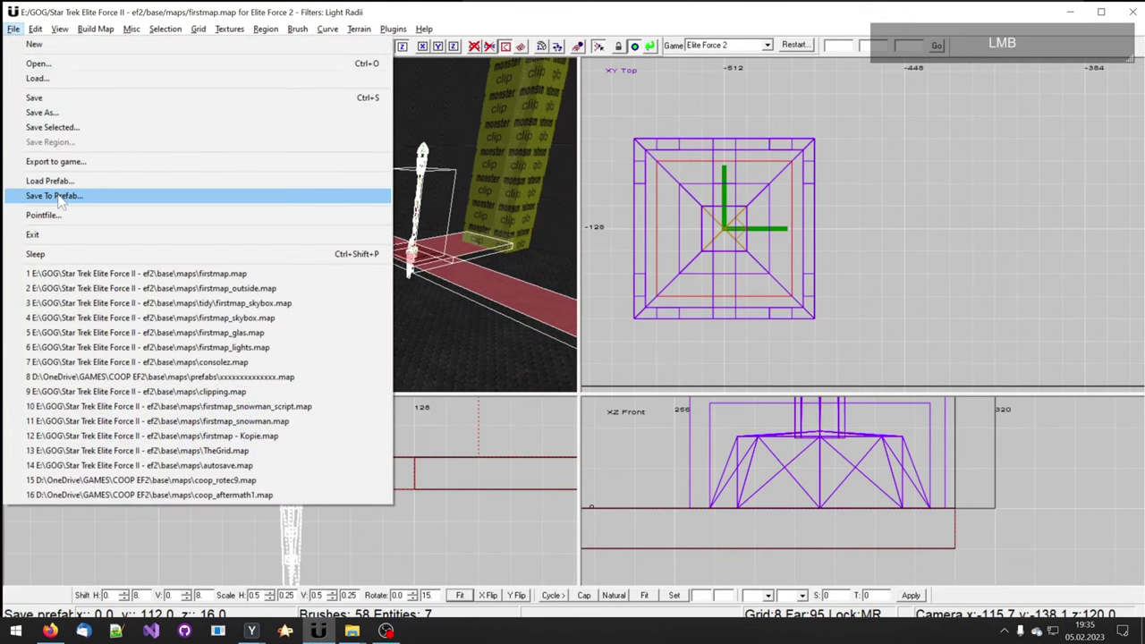
click(110, 204)
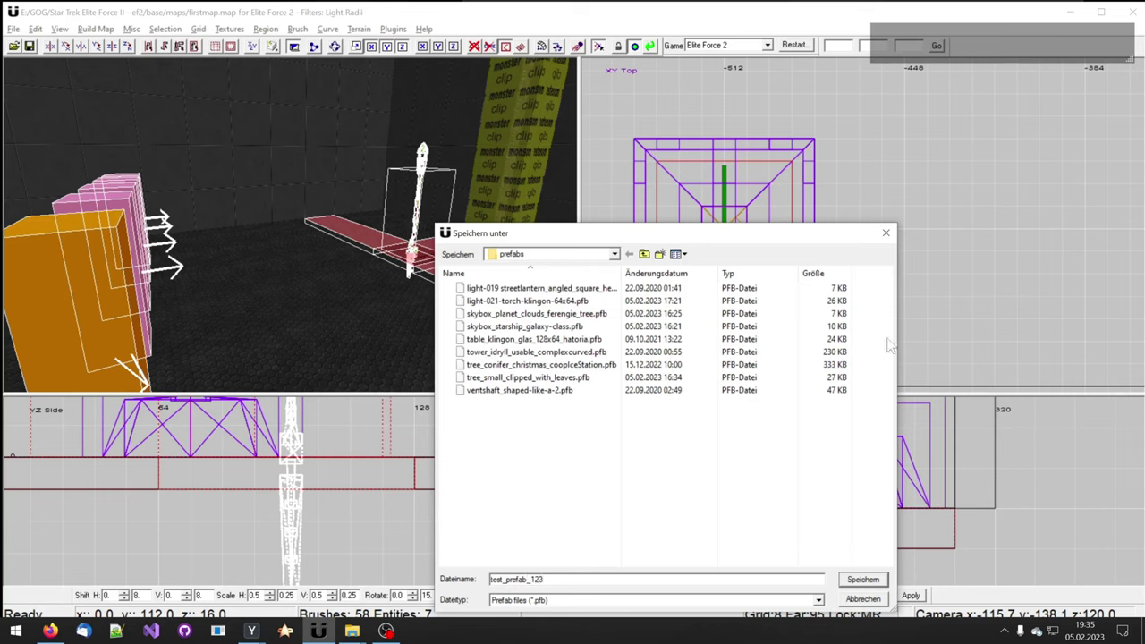
click(864, 581)
right_drag(529, 350, 348, 154)
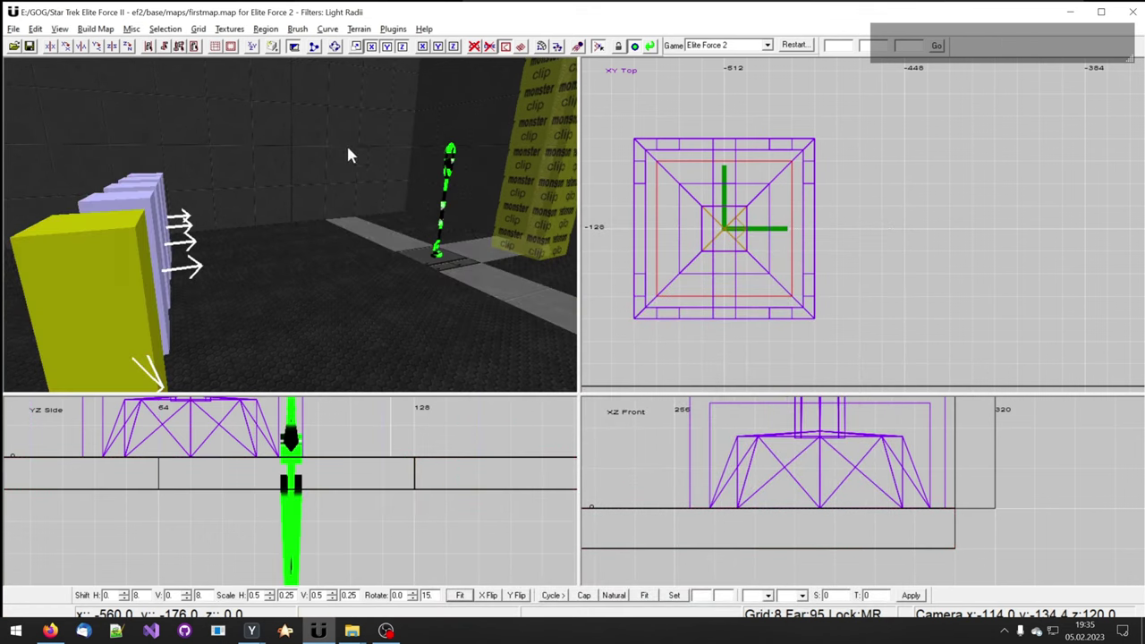
- Load the prefab test_prefab_123.pfb from the prefabs folder into the map
click(13, 28)
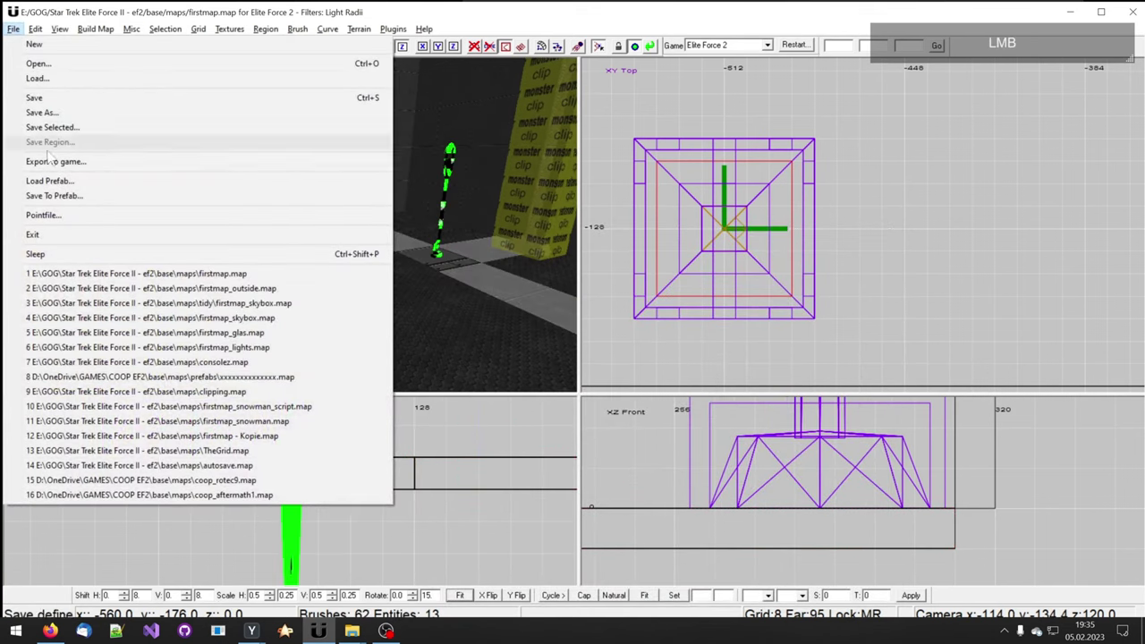
click(55, 182)
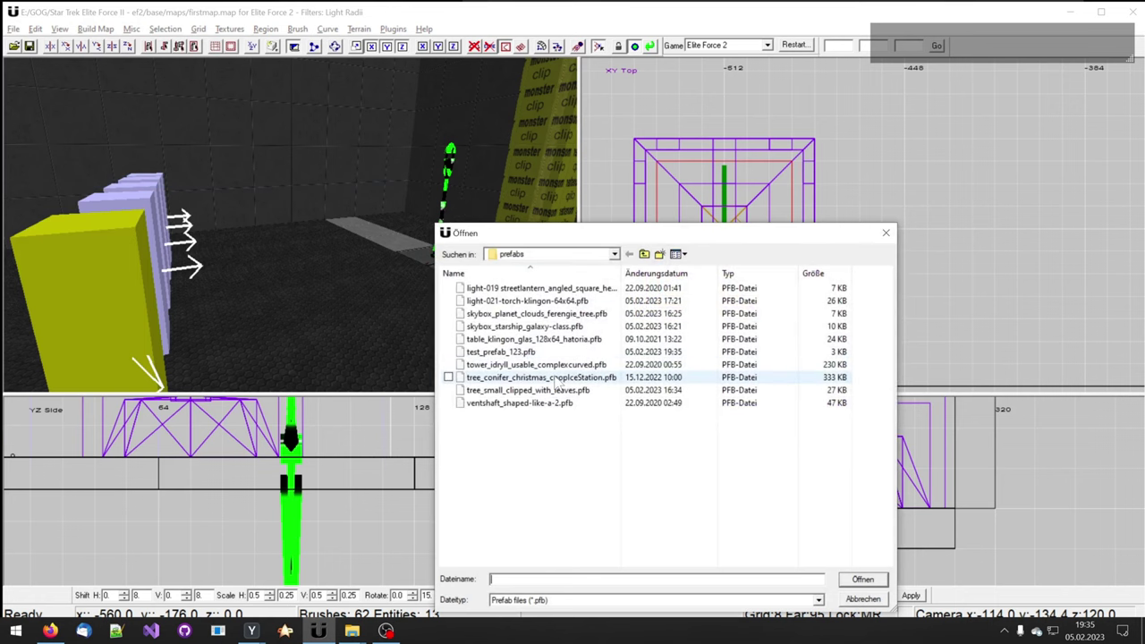
click(522, 352)
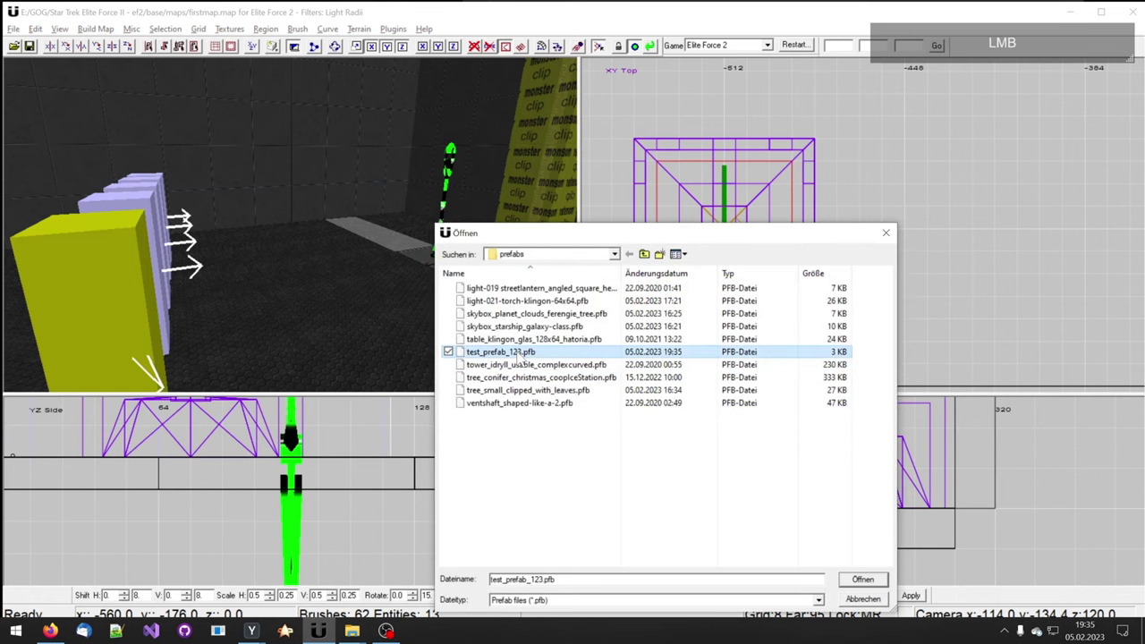
click(862, 581)
- Shift the loaded prefab copy slightly in the top view and delete it from the map
scroll(810, 324, down, 10)
right_drag(810, 323, 751, 260)
scroll(750, 260, up, 2)
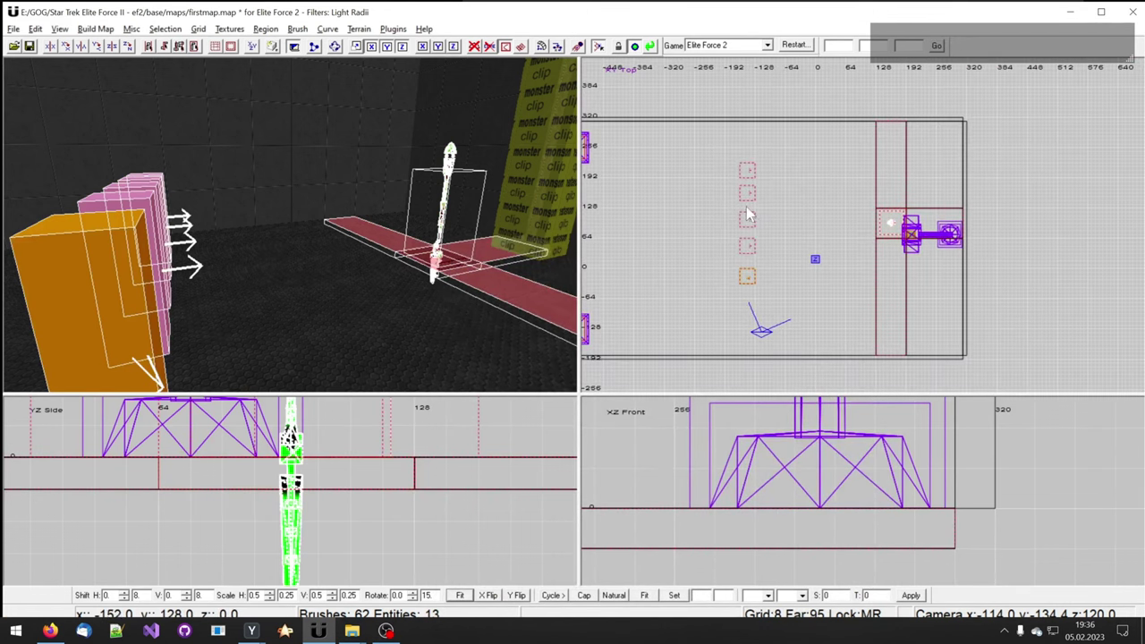
mouse_move(749, 225)
mouse_down()
mouse_move(820, 259)
mouse_move(751, 223)
mouse_move(704, 98)
mouse_move(752, 70)
mouse_move(827, 82)
mouse_move(821, 157)
mouse_move(780, 219)
mouse_move(759, 214)
mouse_up()
key(BackSpace)
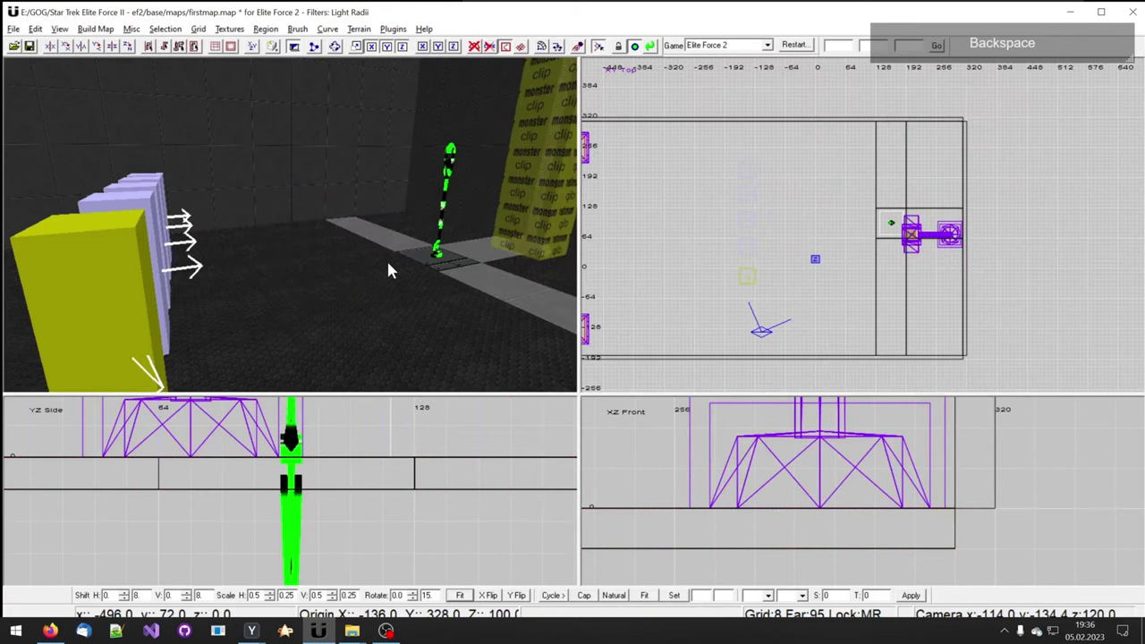